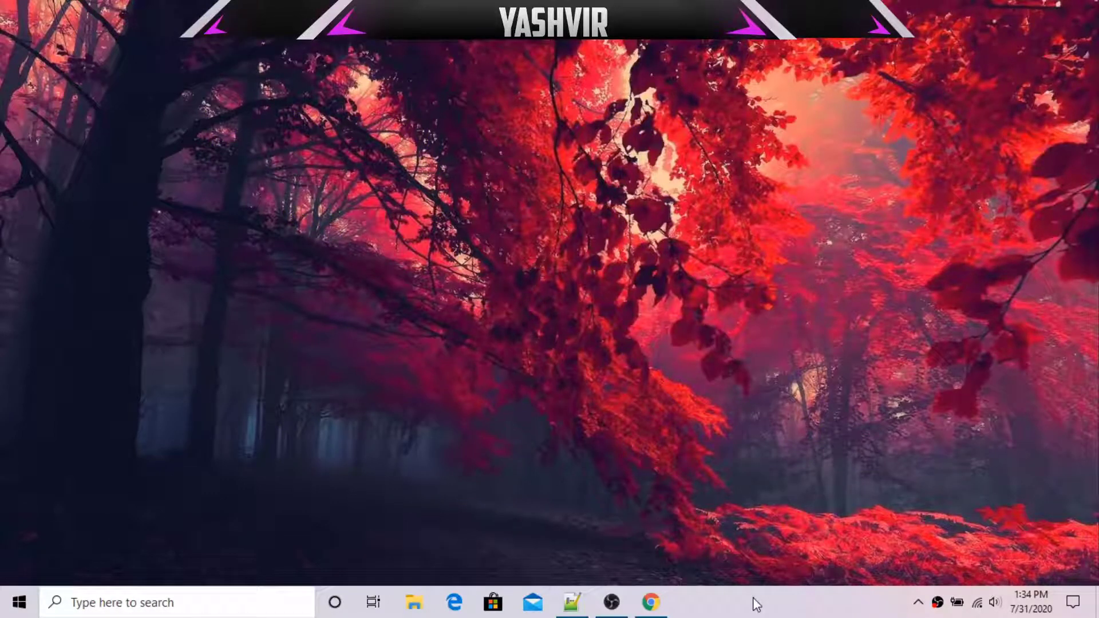
Restore the Chrome window showing Discord's #tweets channel from the taskbar
click(655, 603)
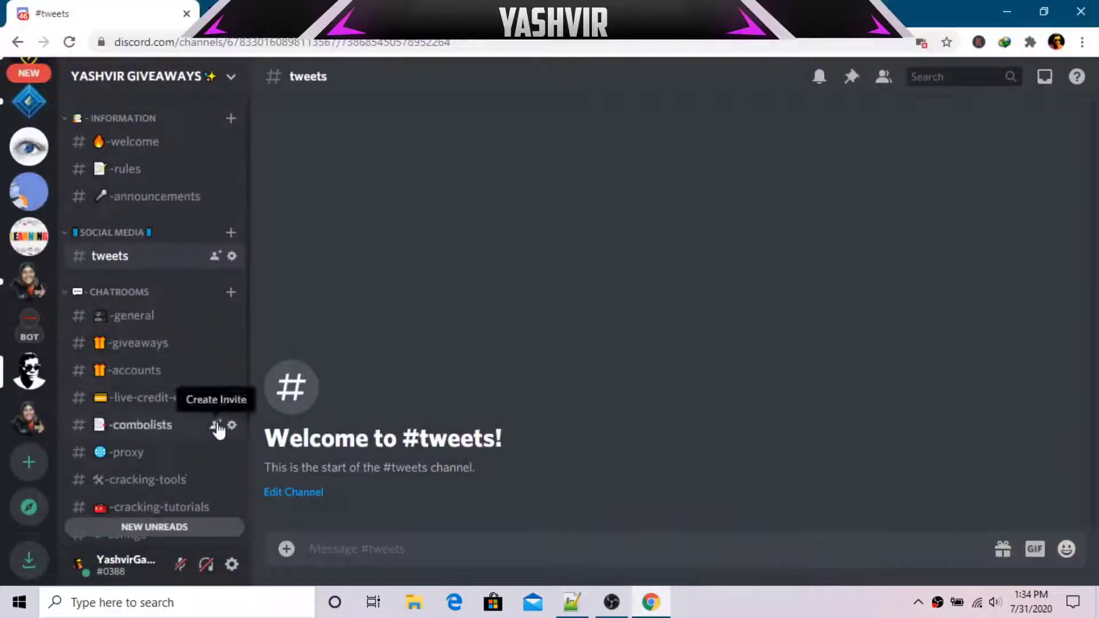
Create a brand-new server named 'Social Media' and close the Invite Friends dialog
click(149, 76)
click(28, 462)
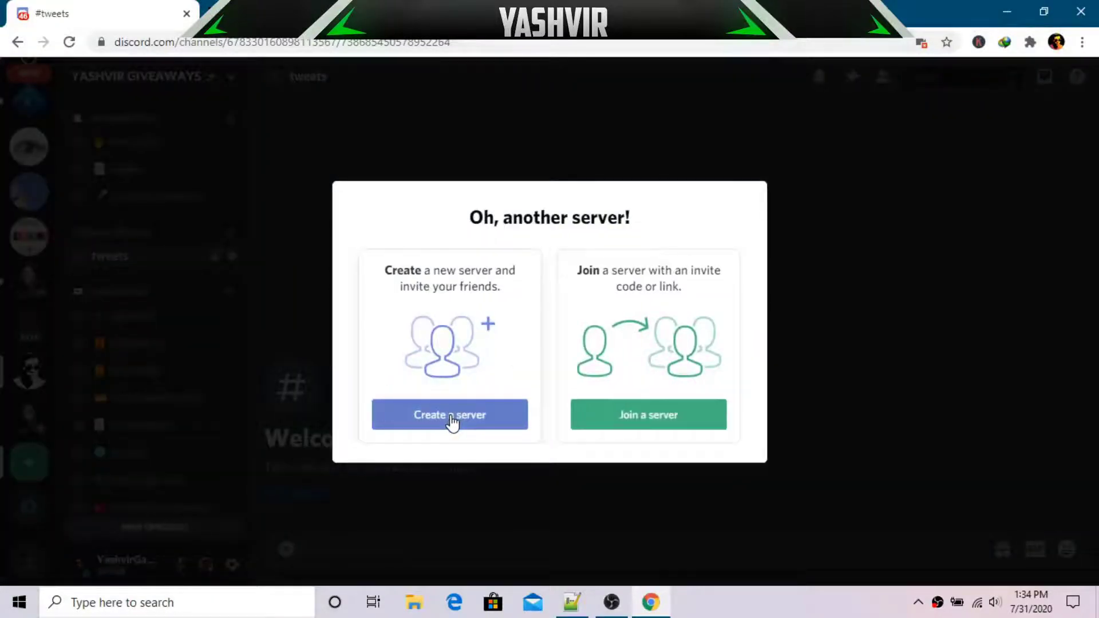
click(453, 423)
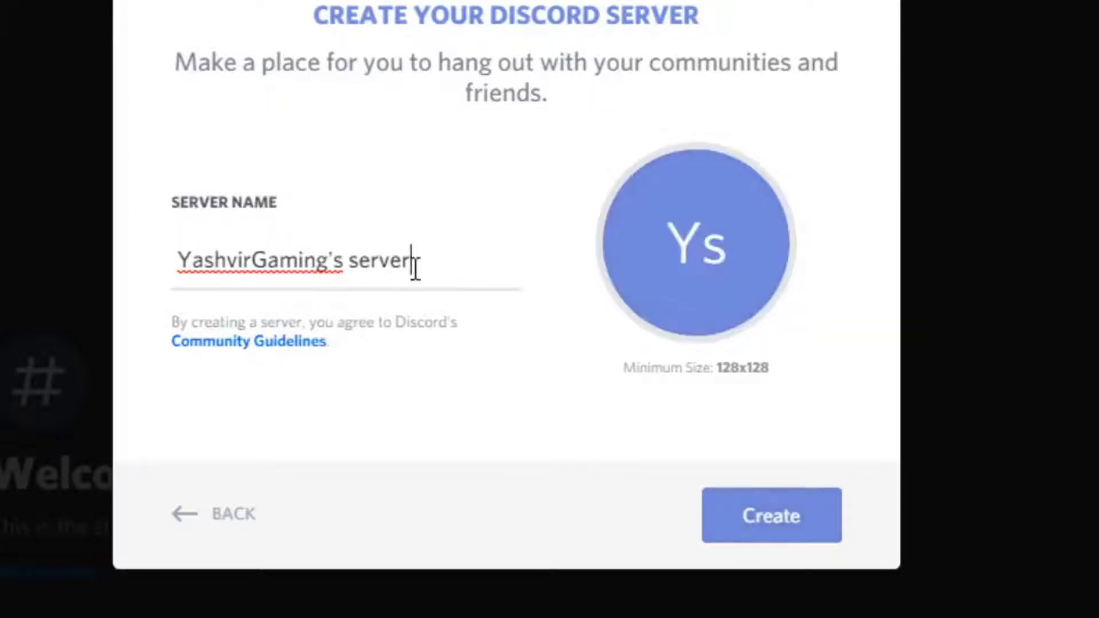
drag(416, 262, 153, 236)
text(Socakl)
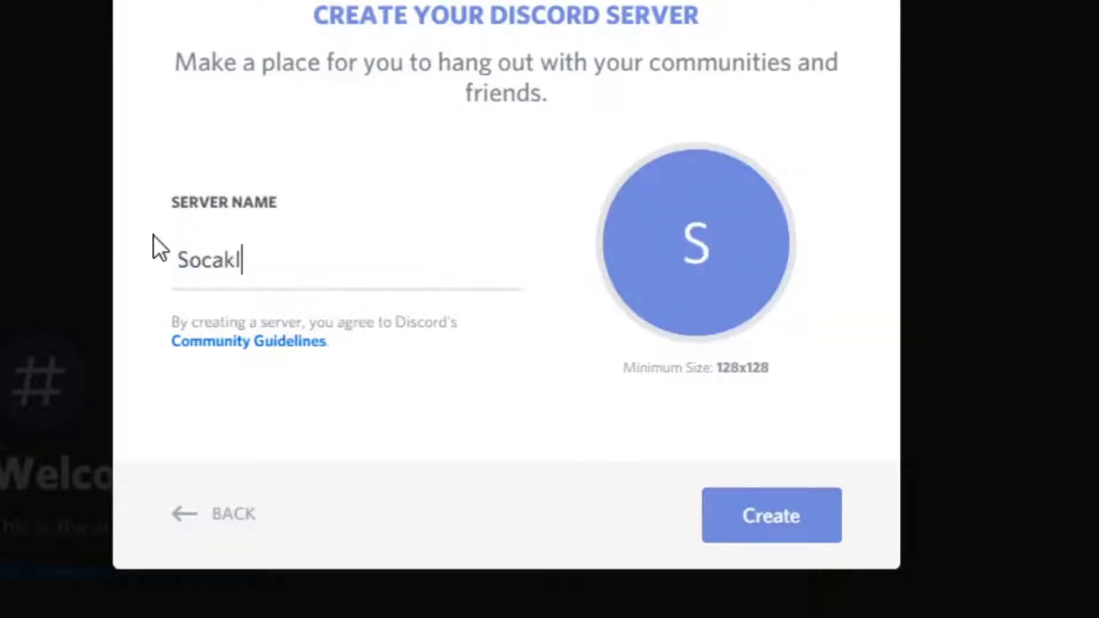
key(BackSpace)
key(BackSpace)
key(BackSpace)
text(ial Media)
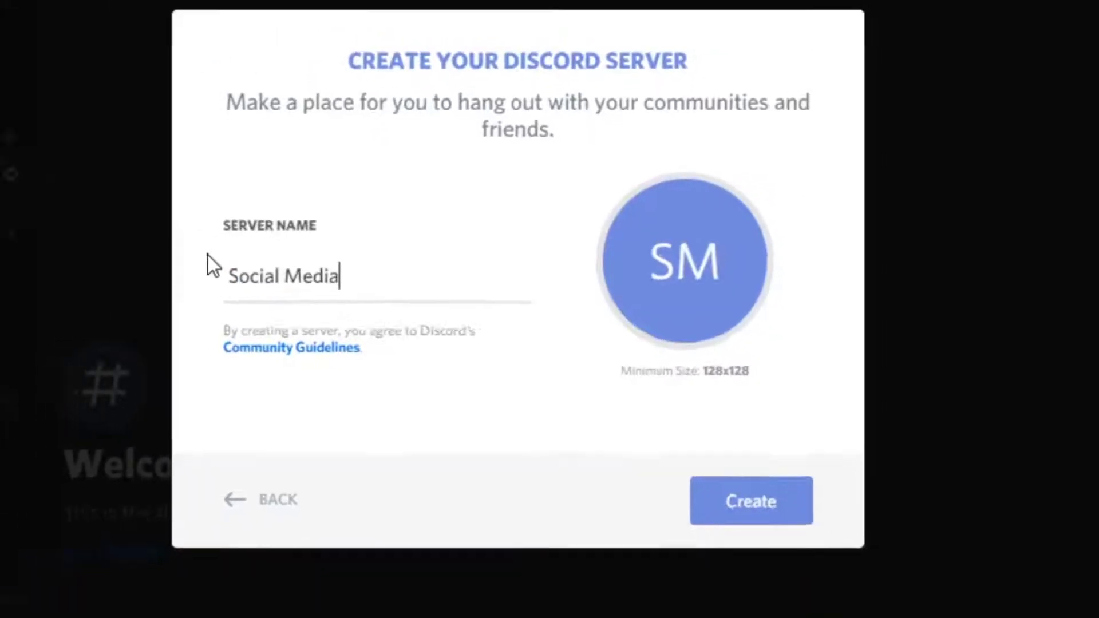
key(Return)
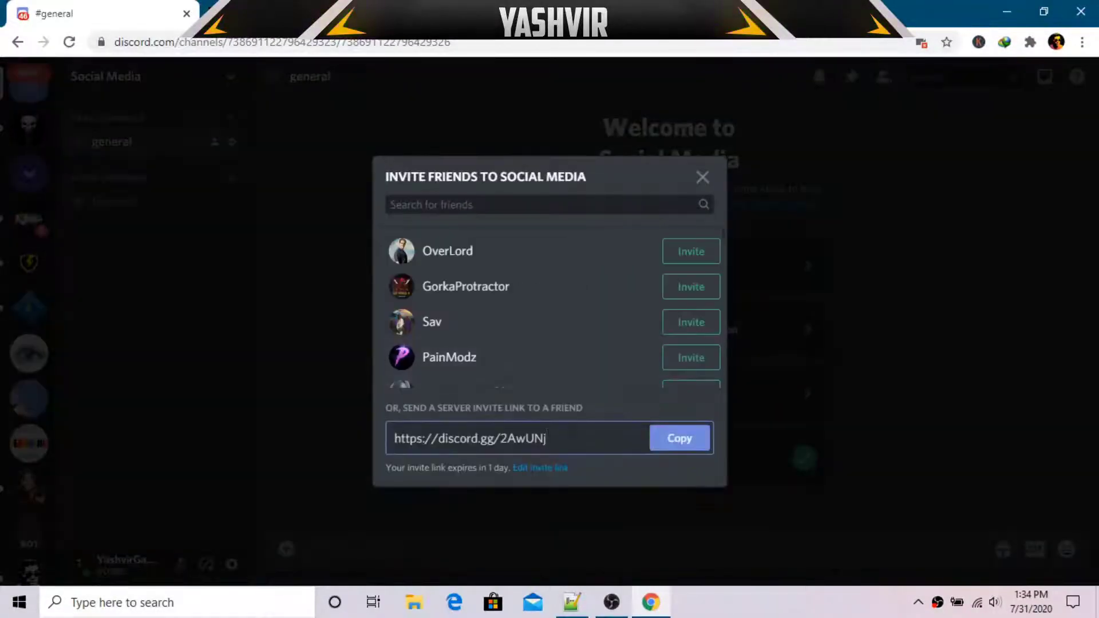
click(703, 177)
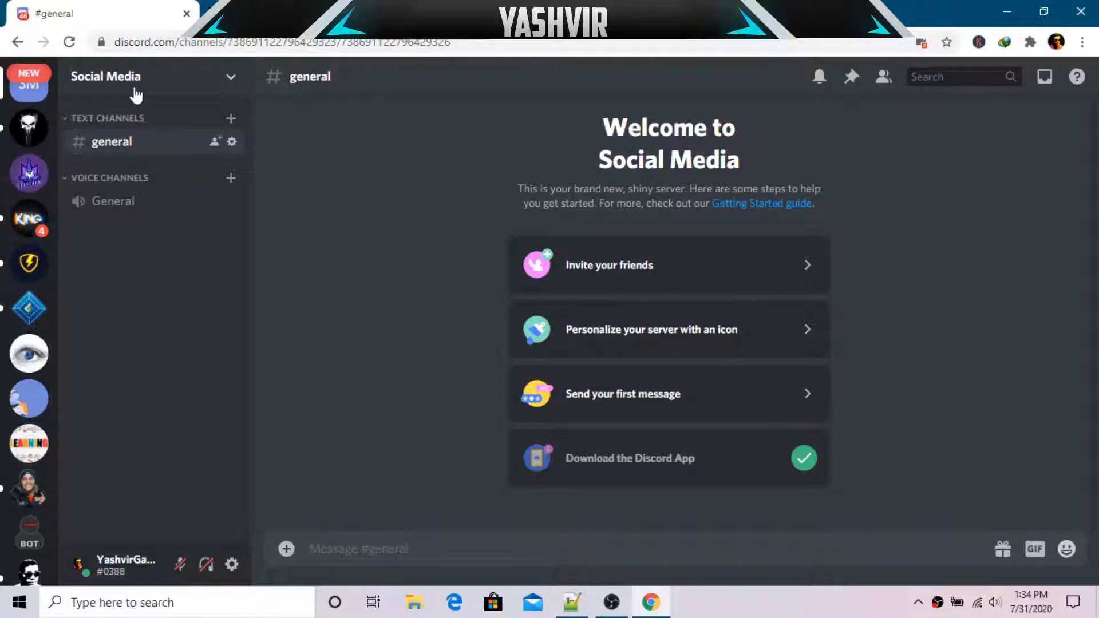
Create a channel category named 'Social Media' from the server dropdown
click(229, 79)
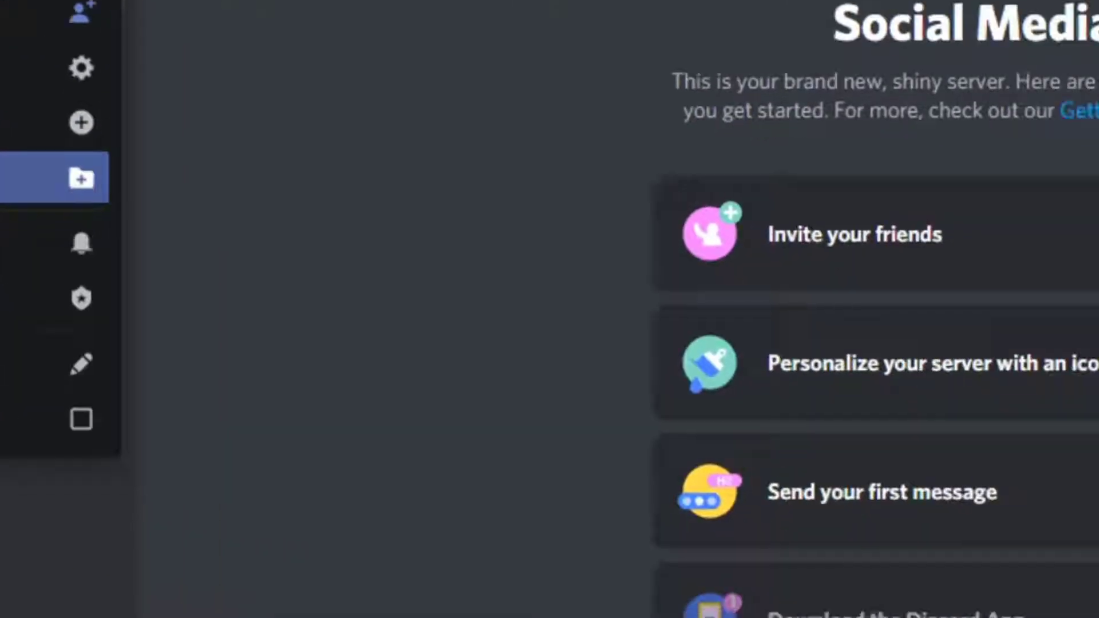
click(289, 269)
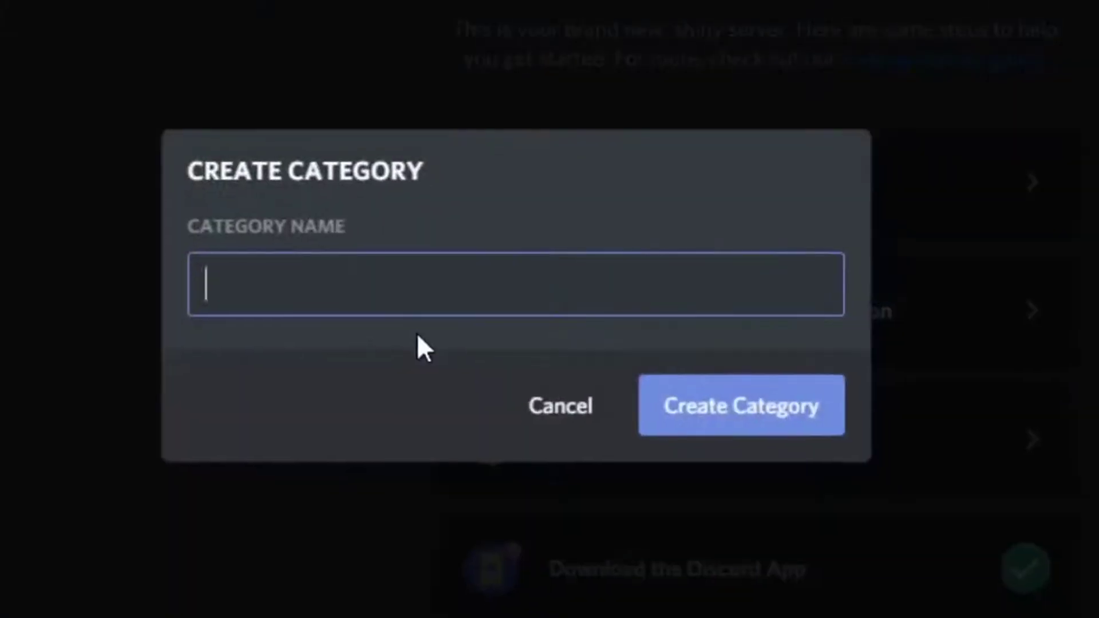
text(Social Media)
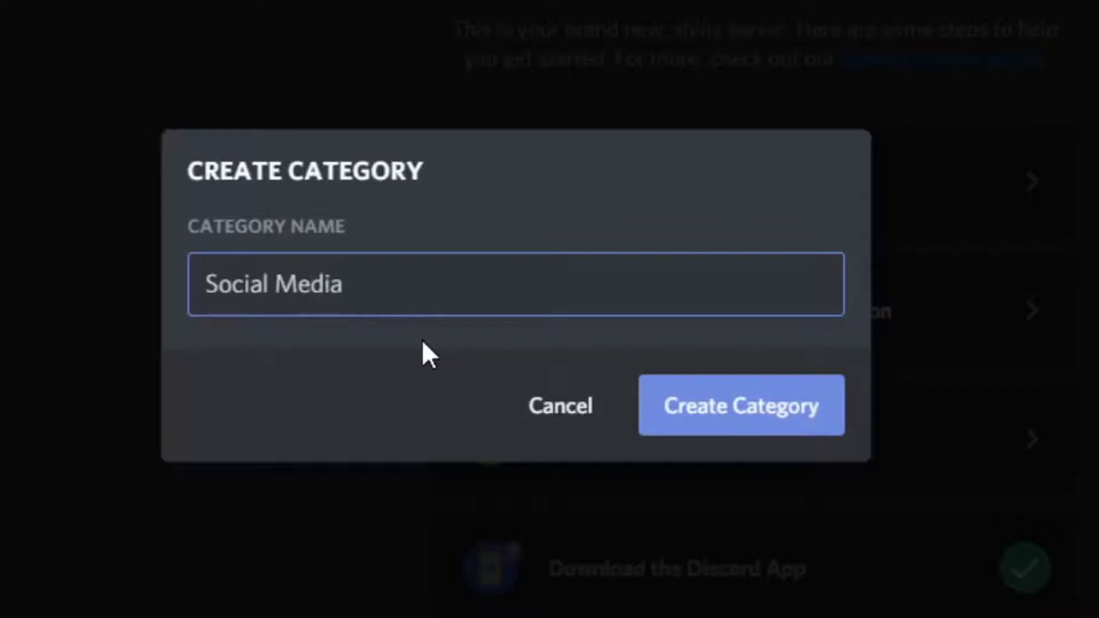
key(Return)
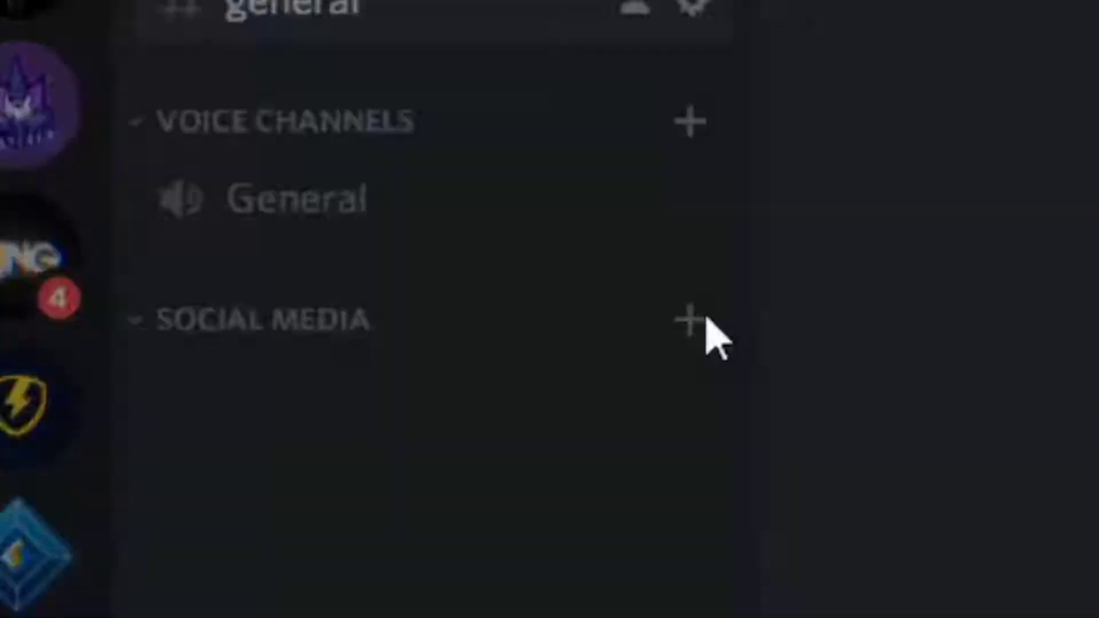
Create the 'tweets' and 'youtube' text channels inside the SOCIAL MEDIA category
click(835, 348)
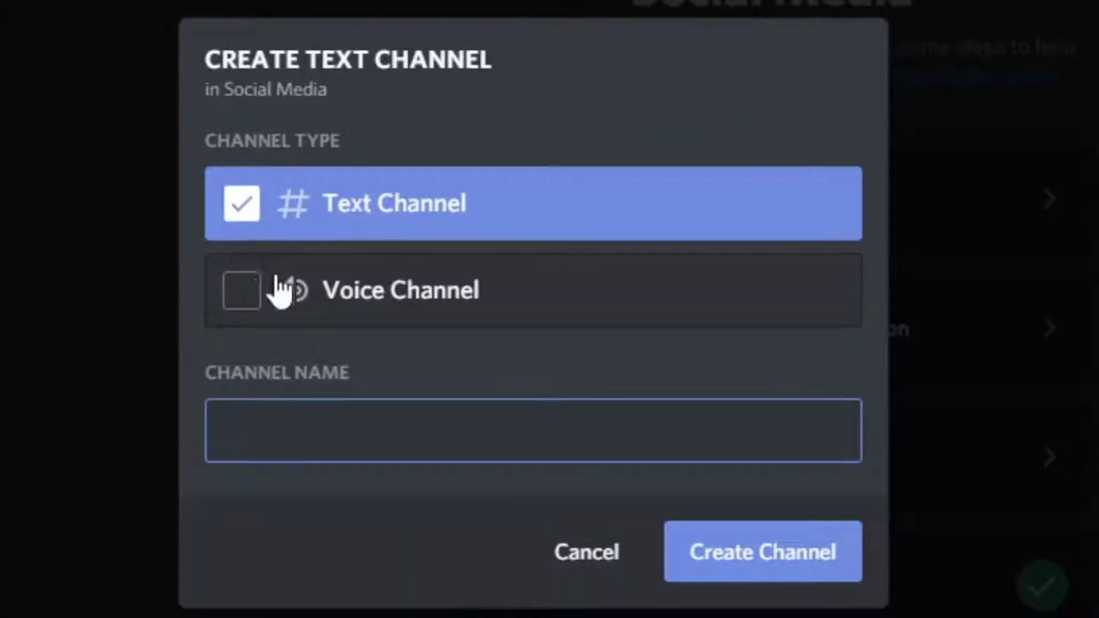
text(twi)
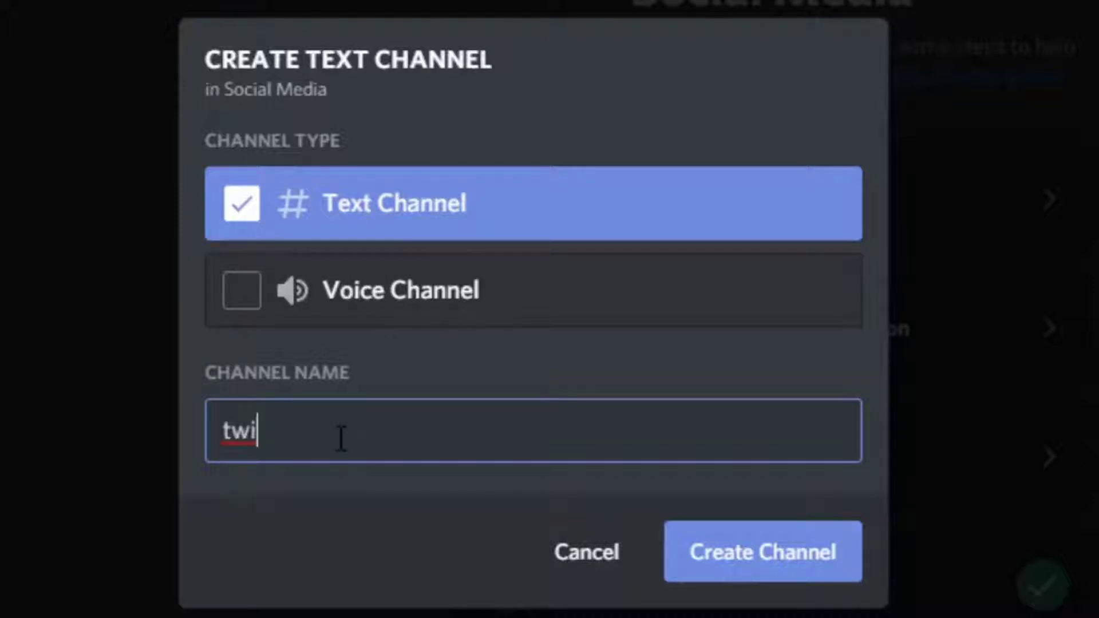
text(eets)
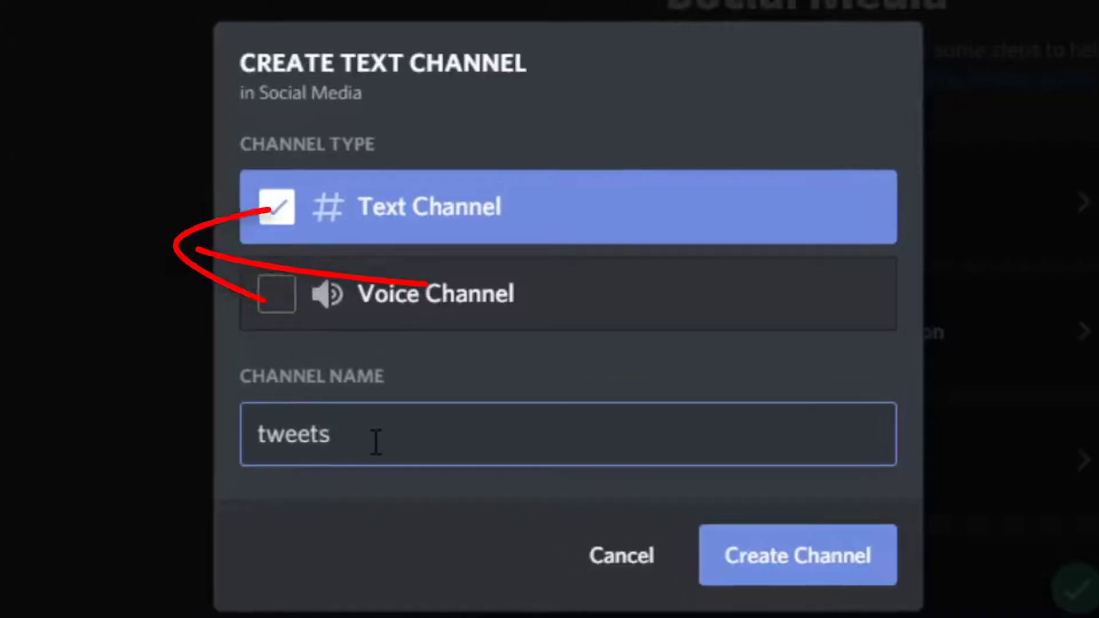
key(Return)
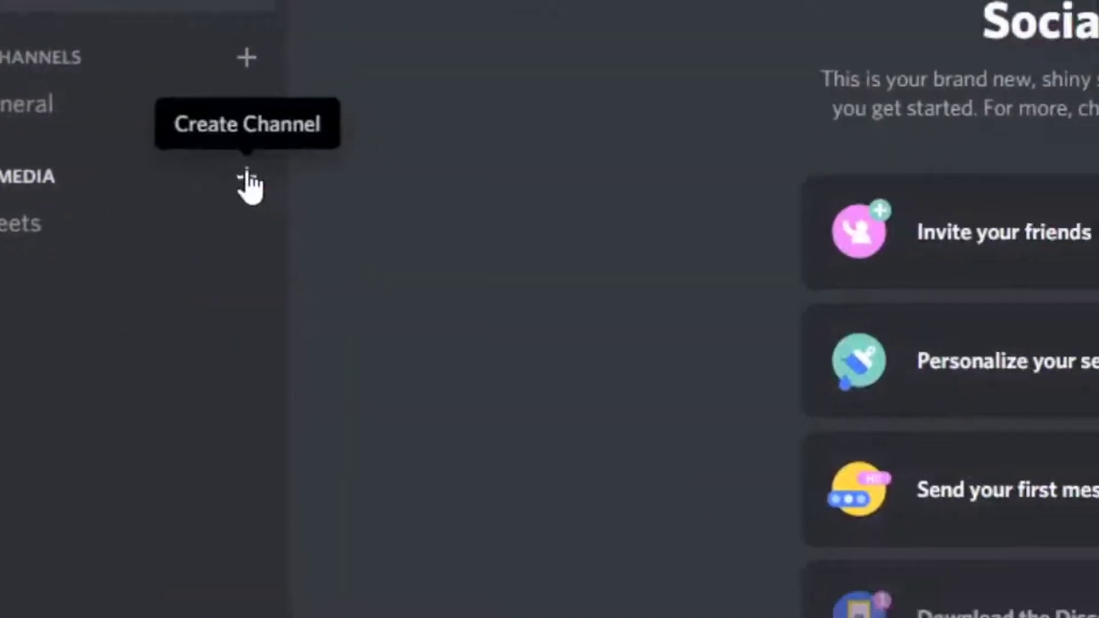
click(252, 181)
text(youtueb)
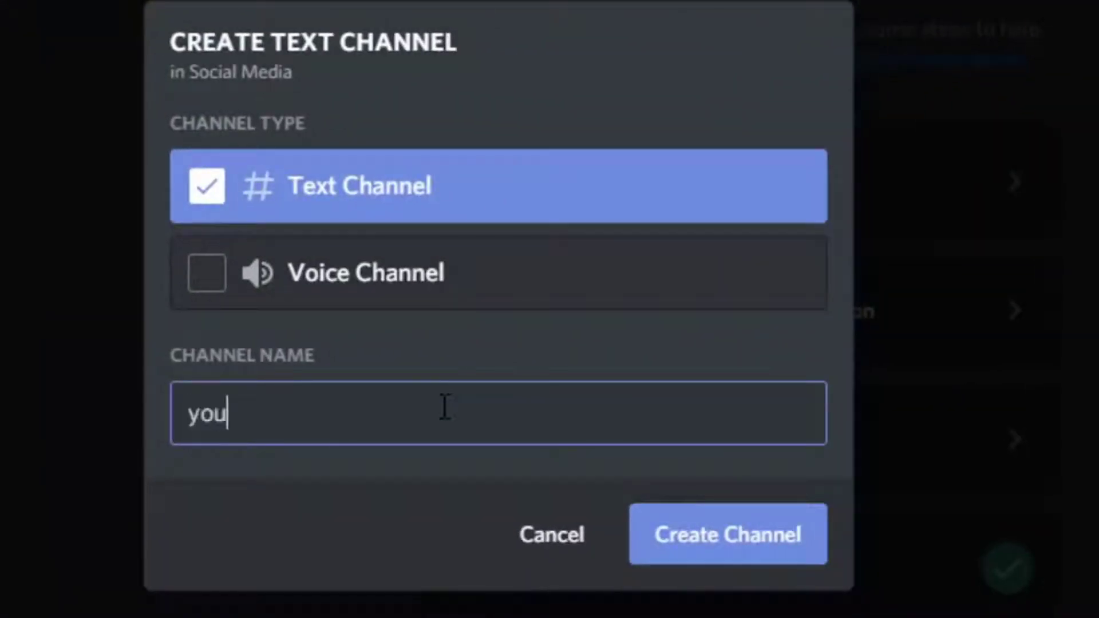
key(BackSpace)
key(BackSpace)
text(be)
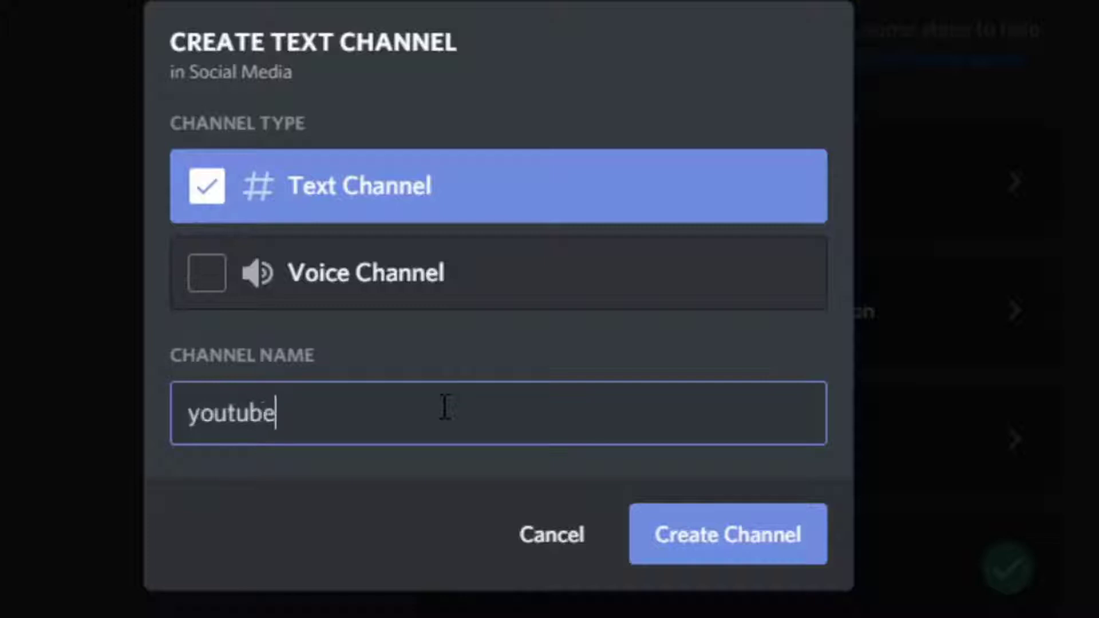
key(Return)
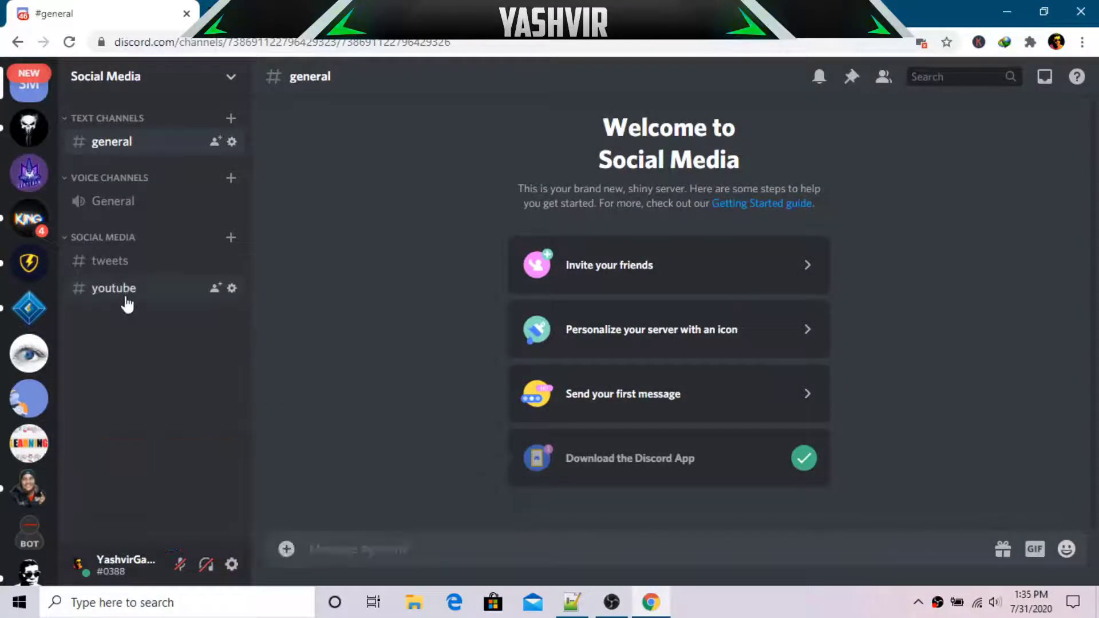
Switch to the IFTTT tab and sign out of the current account
click(220, 14)
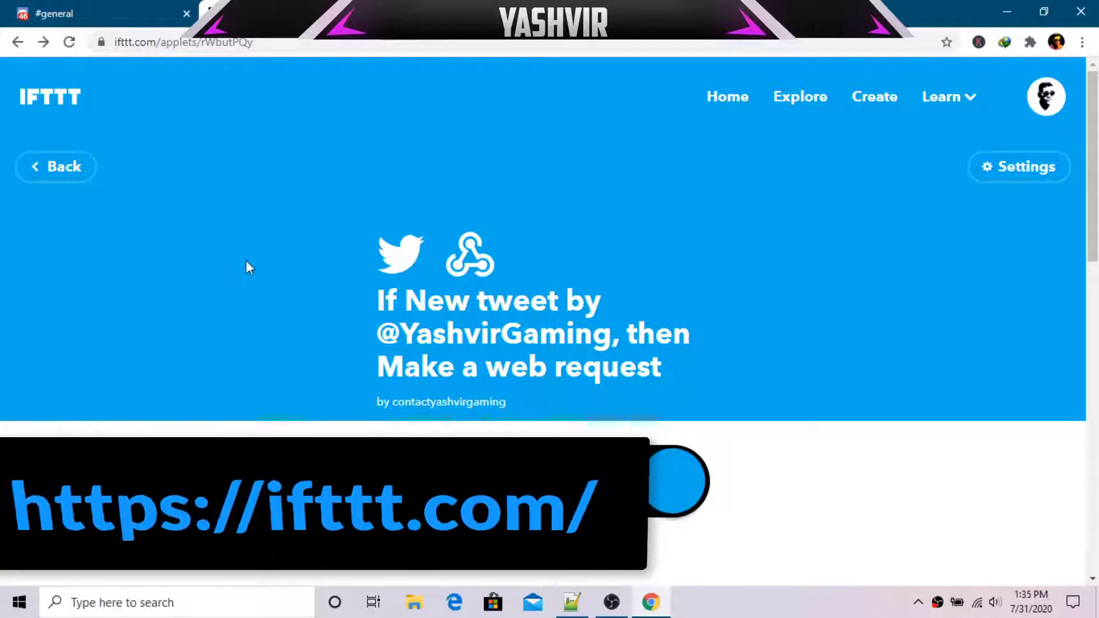
click(1046, 106)
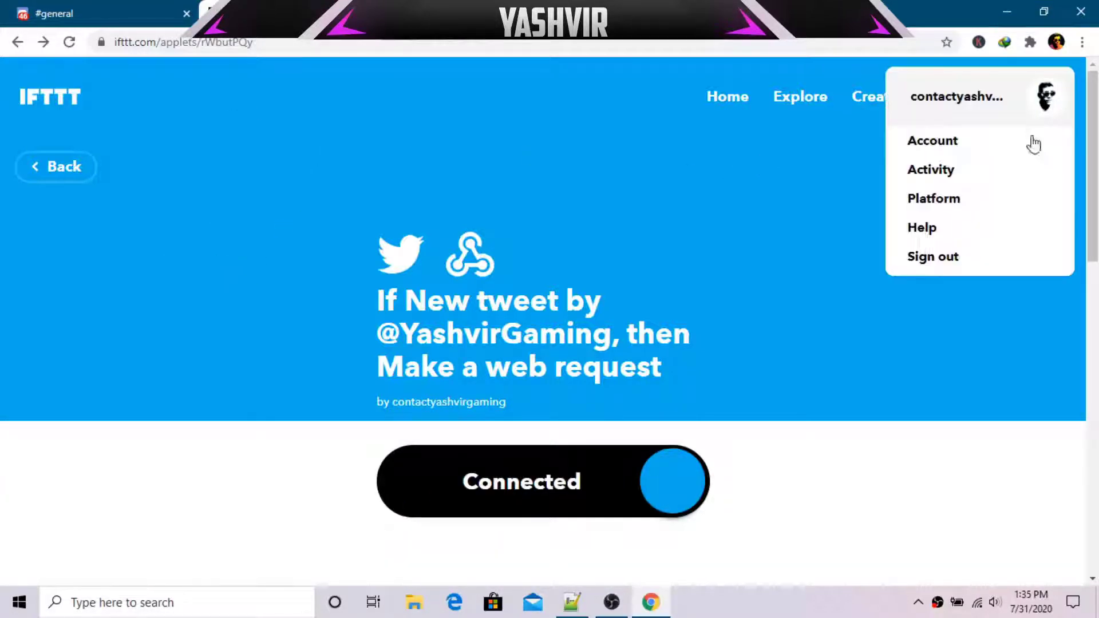
click(933, 259)
click(774, 615)
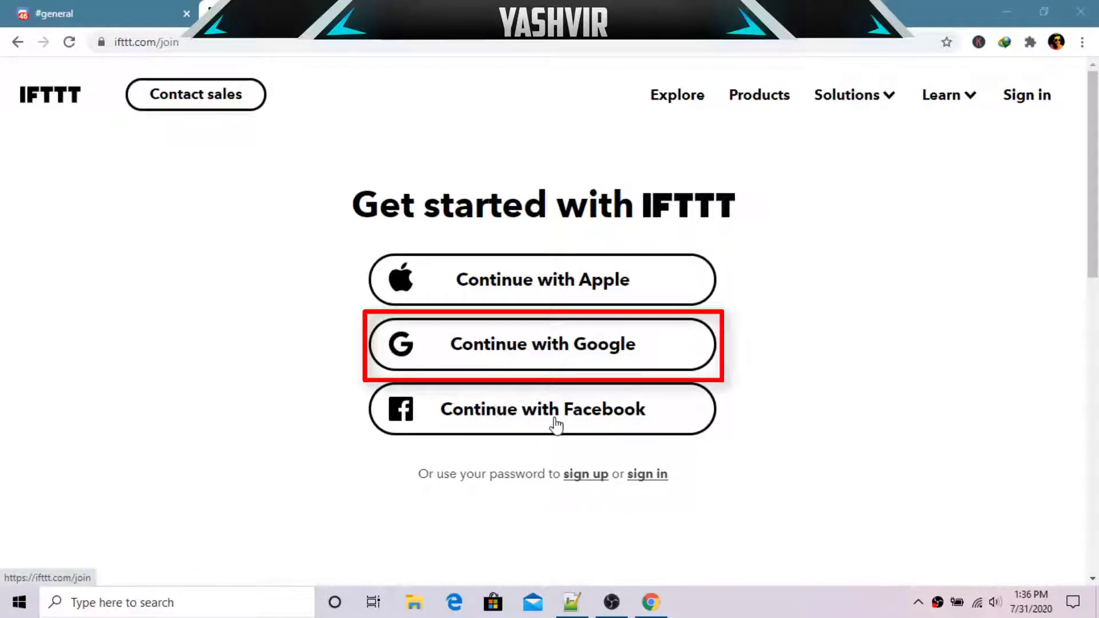
Continue past IFTTT's Get started page and skip the introduction
click(536, 351)
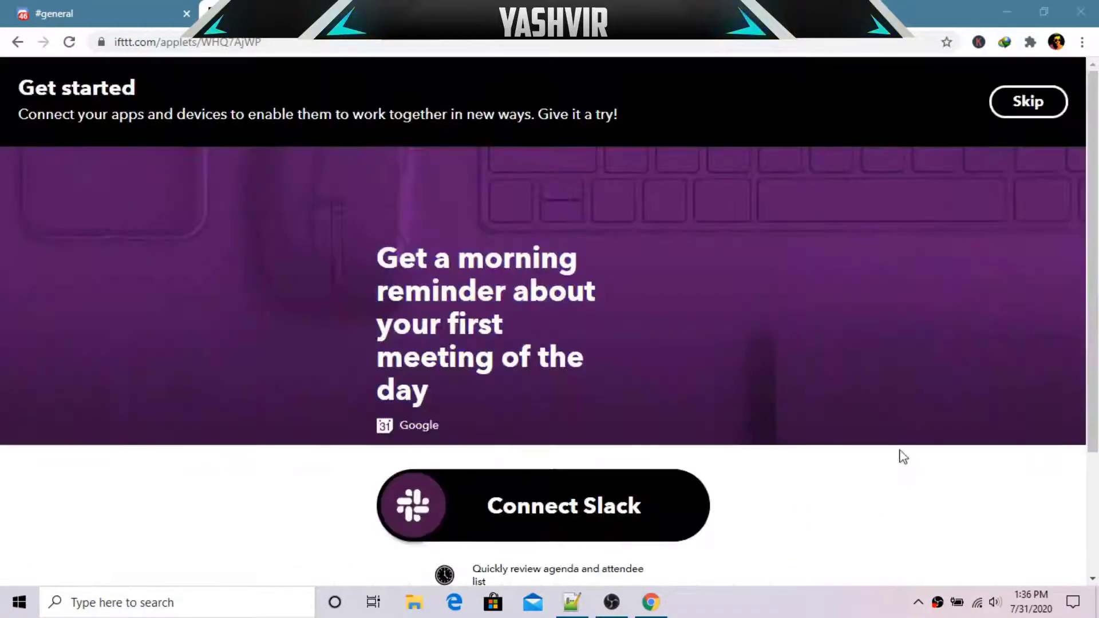
scroll(973, 372, down, 3)
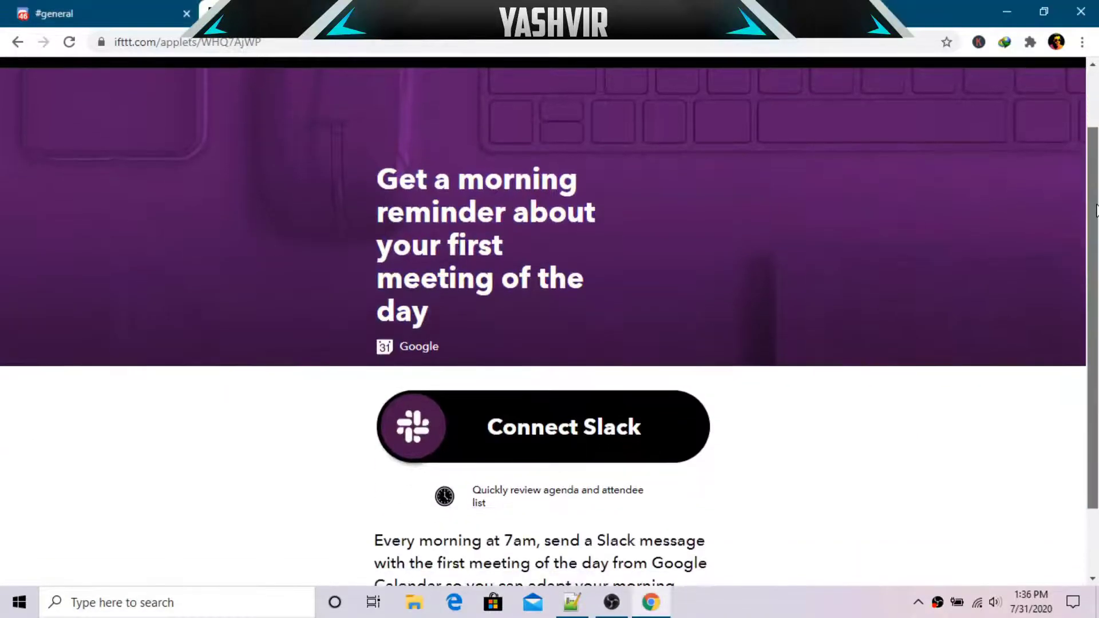
scroll(1073, 240, up, 2)
scroll(1077, 189, up, 2)
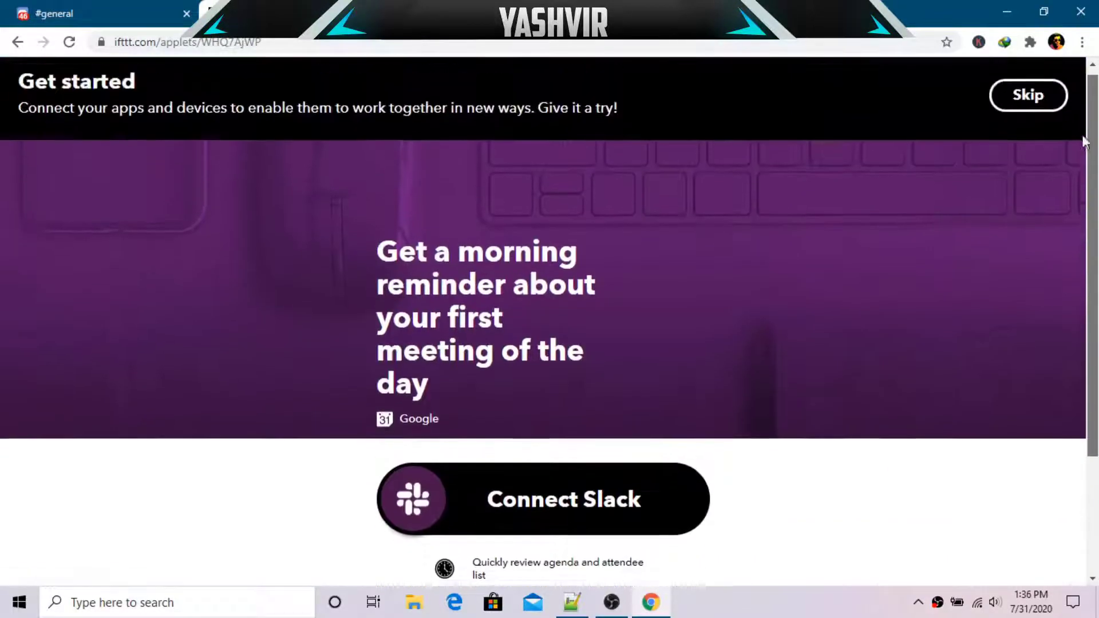
scroll(1069, 229, down, 2)
scroll(1068, 230, down, 2)
scroll(1046, 355, up, 2)
scroll(1040, 207, down, 2)
scroll(1025, 238, up, 3)
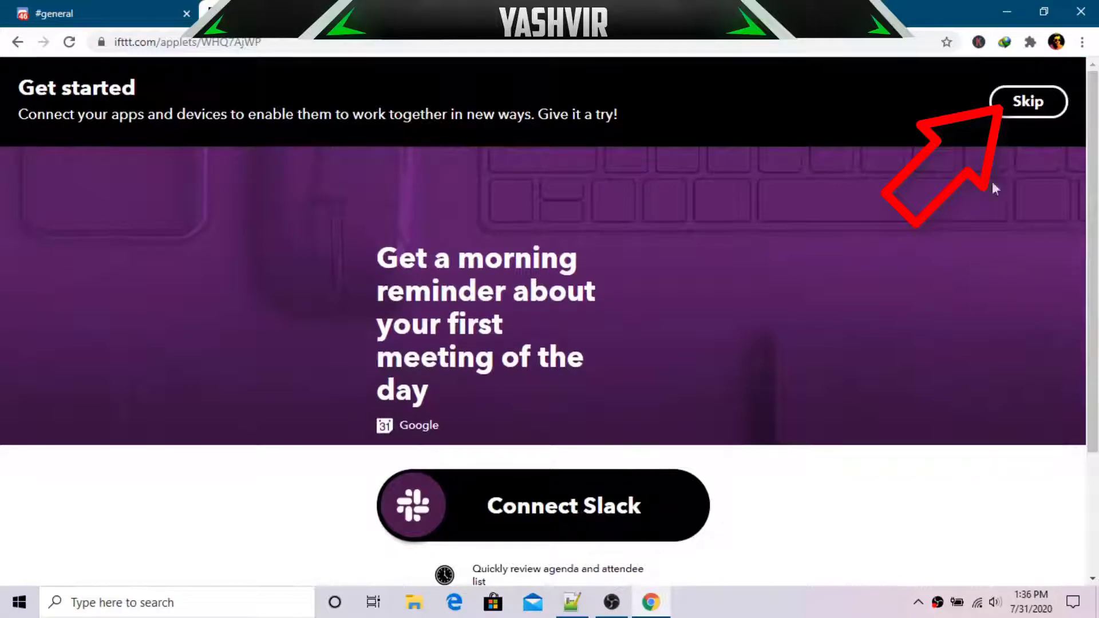
click(1022, 103)
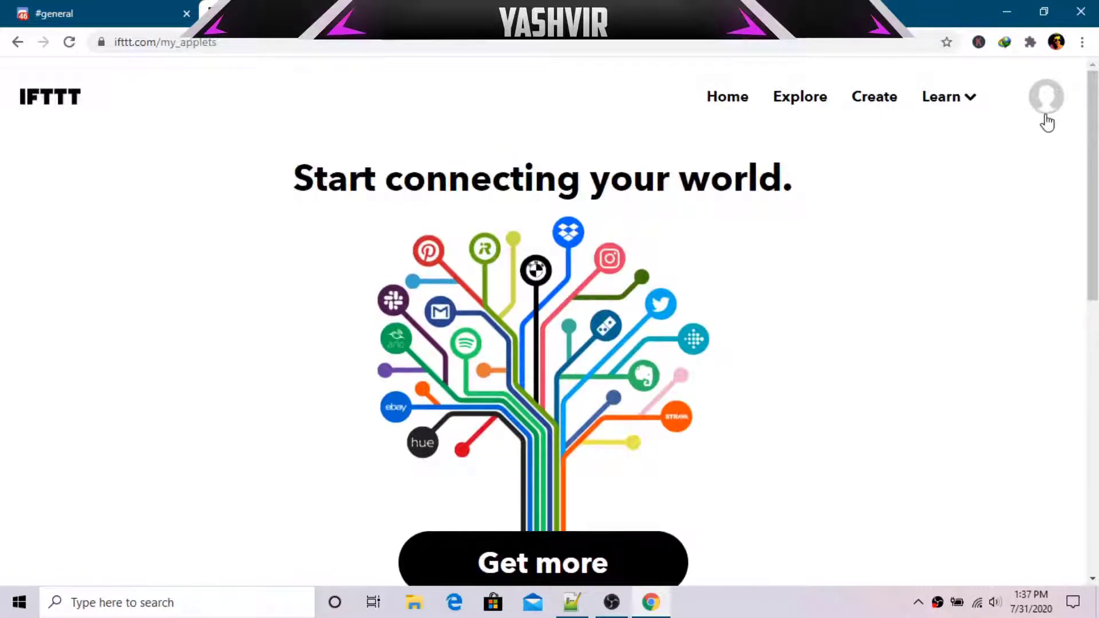
Open IFTTT's Create page for building a new applet
click(1045, 109)
click(931, 446)
click(868, 102)
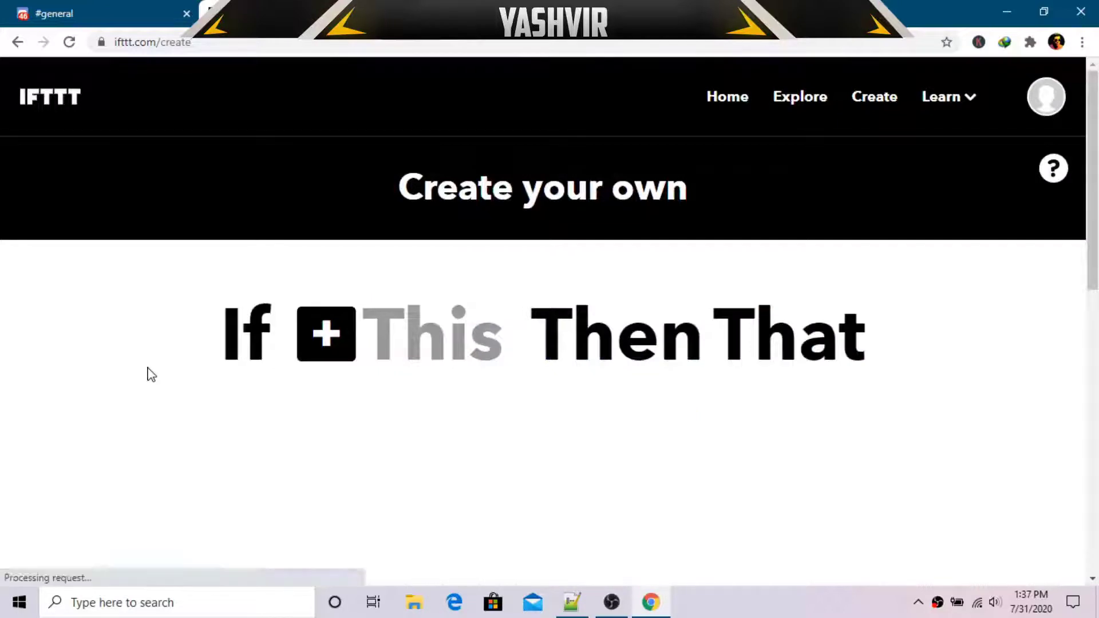
Return to the Discord tab showing the Social Media server's #general channel
click(95, 6)
key(ctrl+Tab)
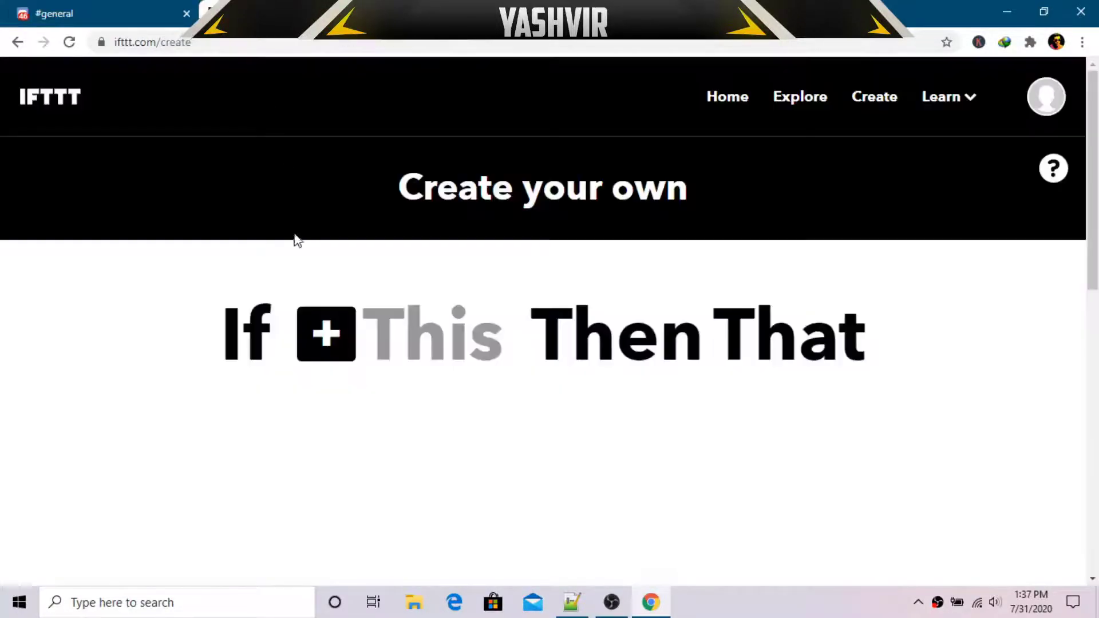
key(ctrl+shift+Tab)
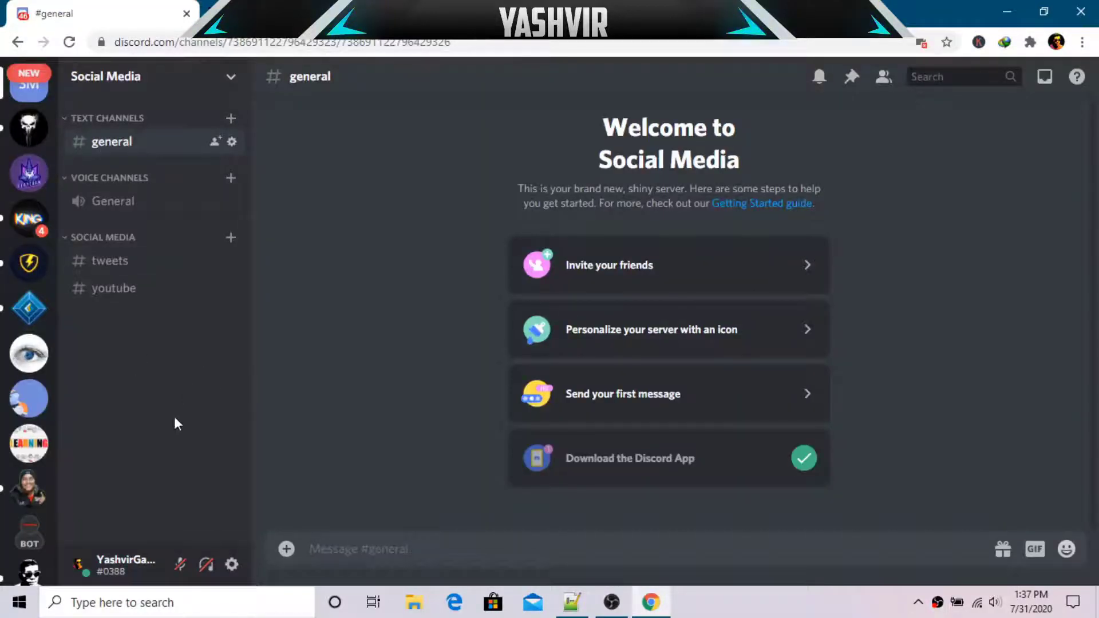
In Server Settings, change the Social Media server region to US East and save
click(170, 79)
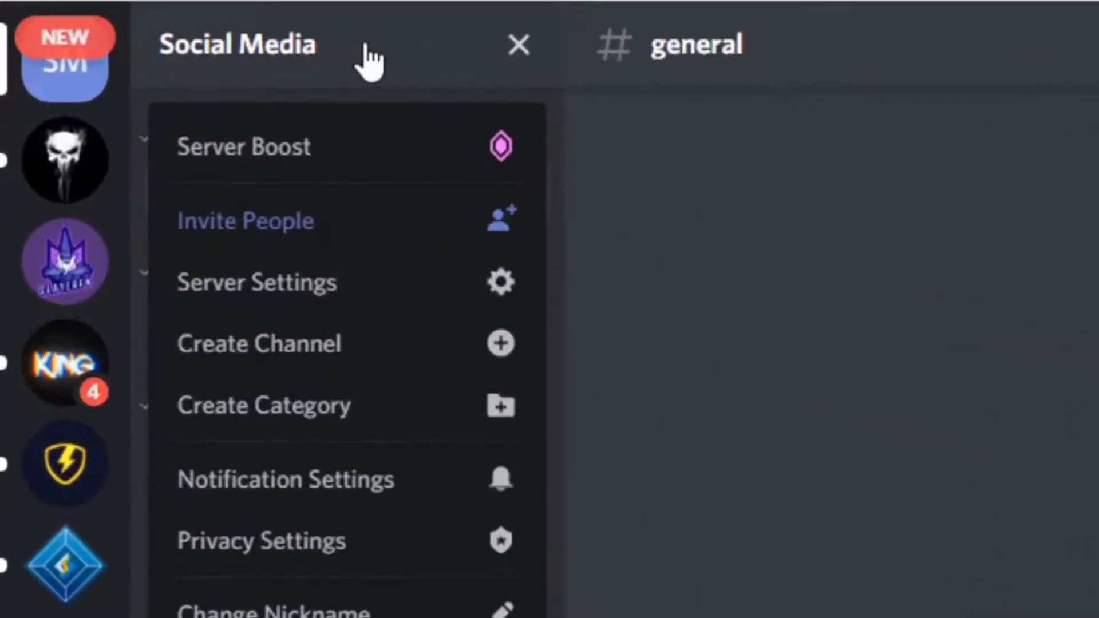
click(165, 83)
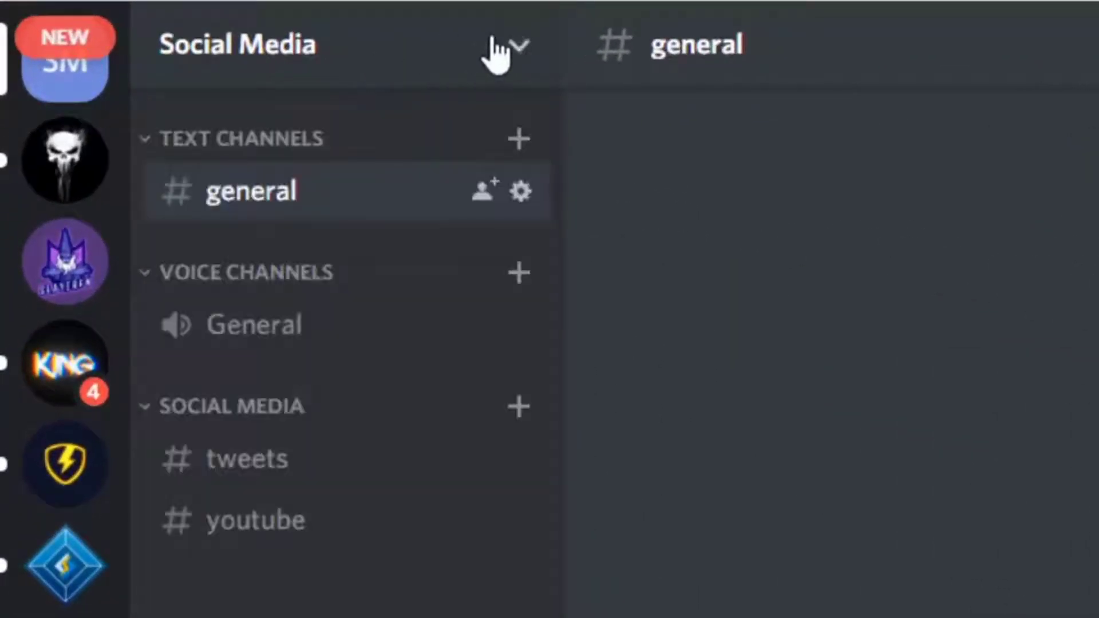
click(522, 50)
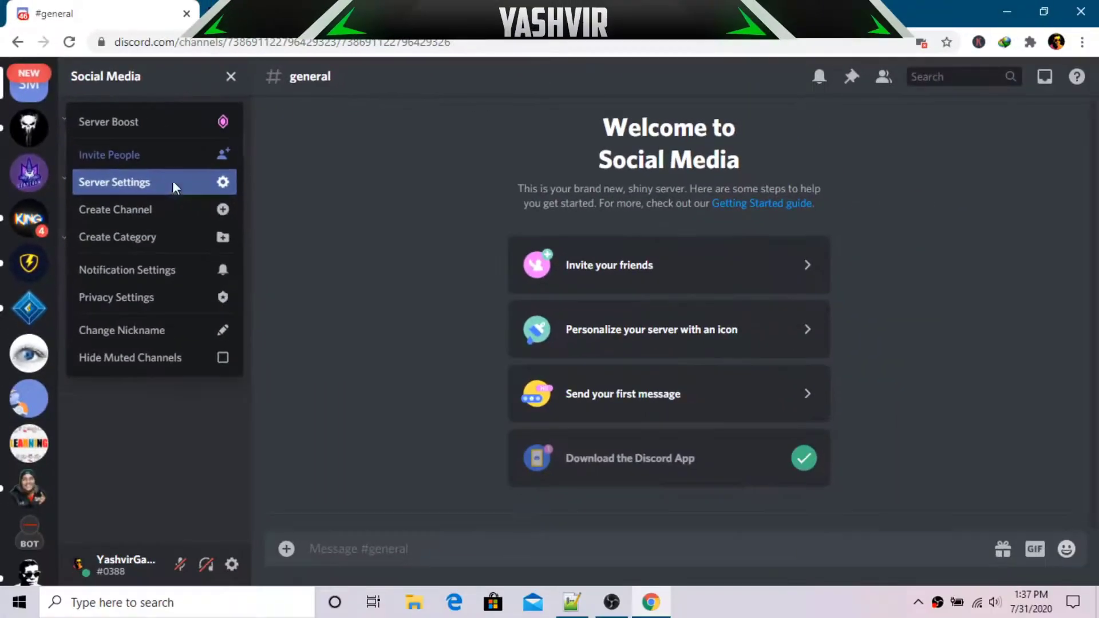
click(382, 284)
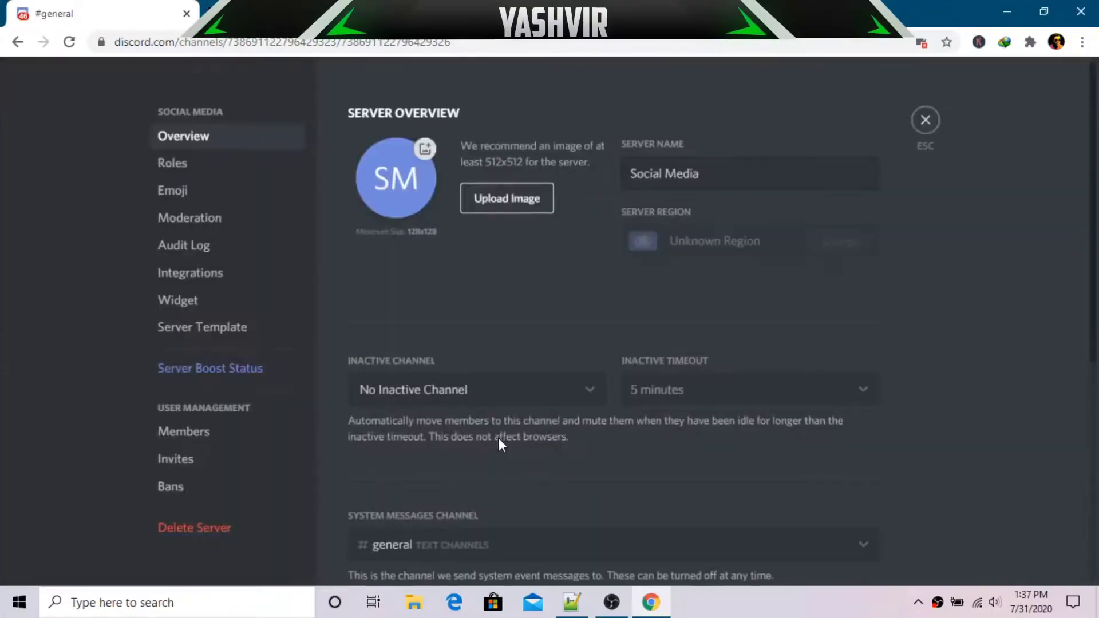
click(836, 245)
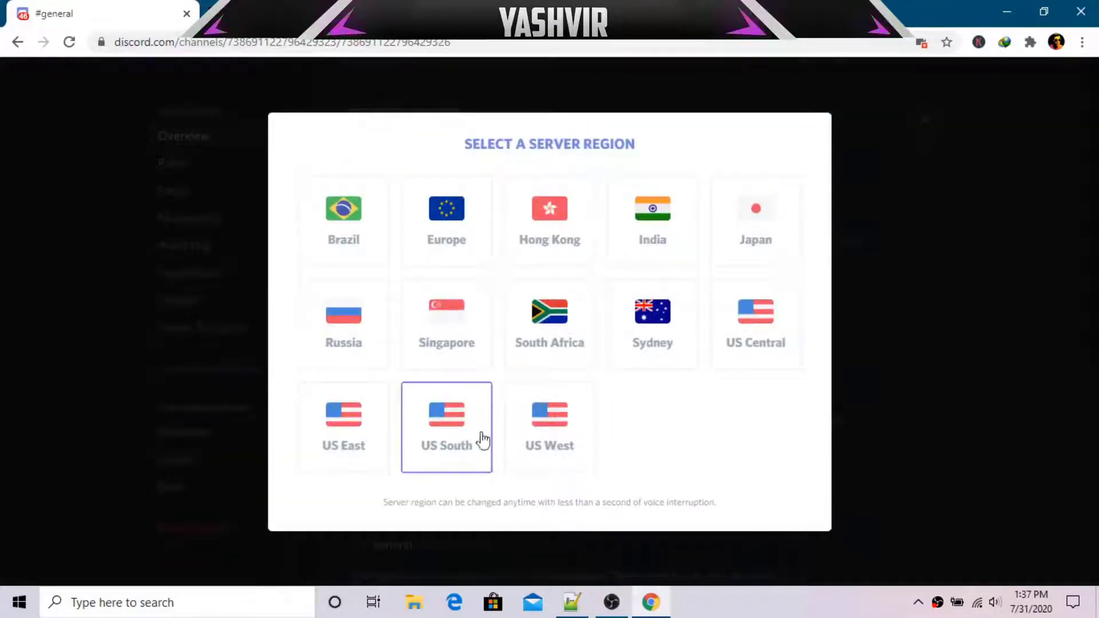
click(355, 442)
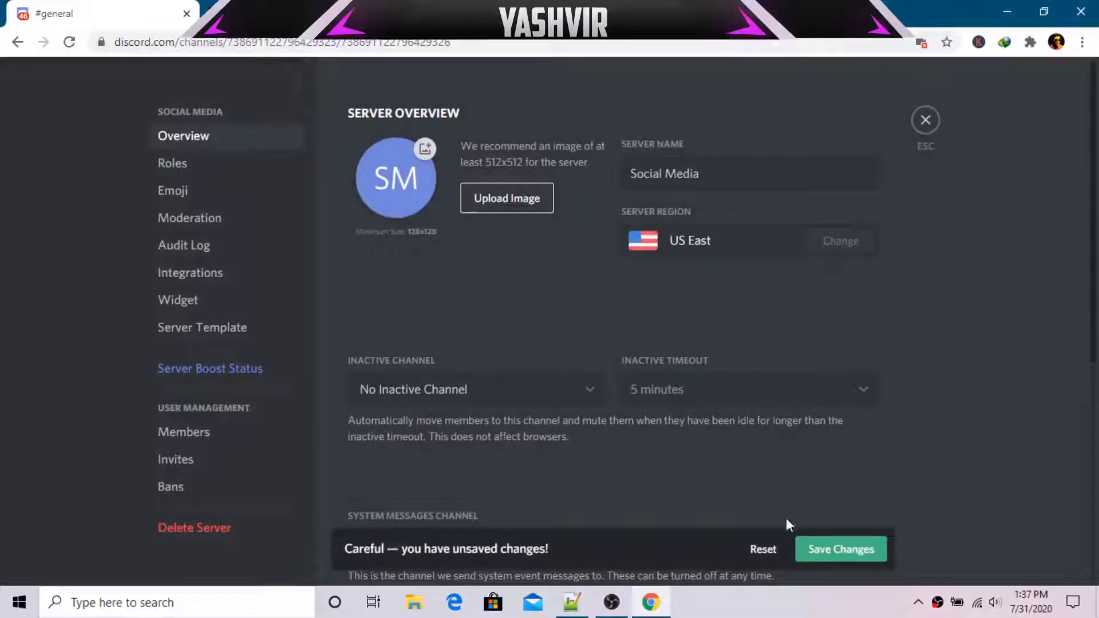
click(840, 549)
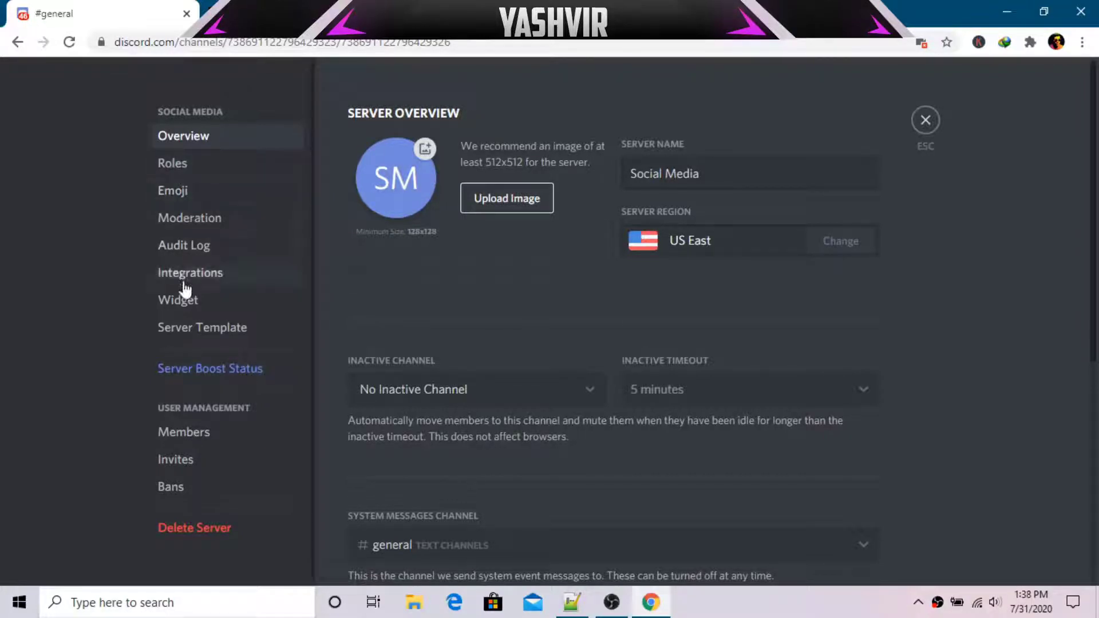
Create a new webhook from the server's Integrations settings
click(188, 166)
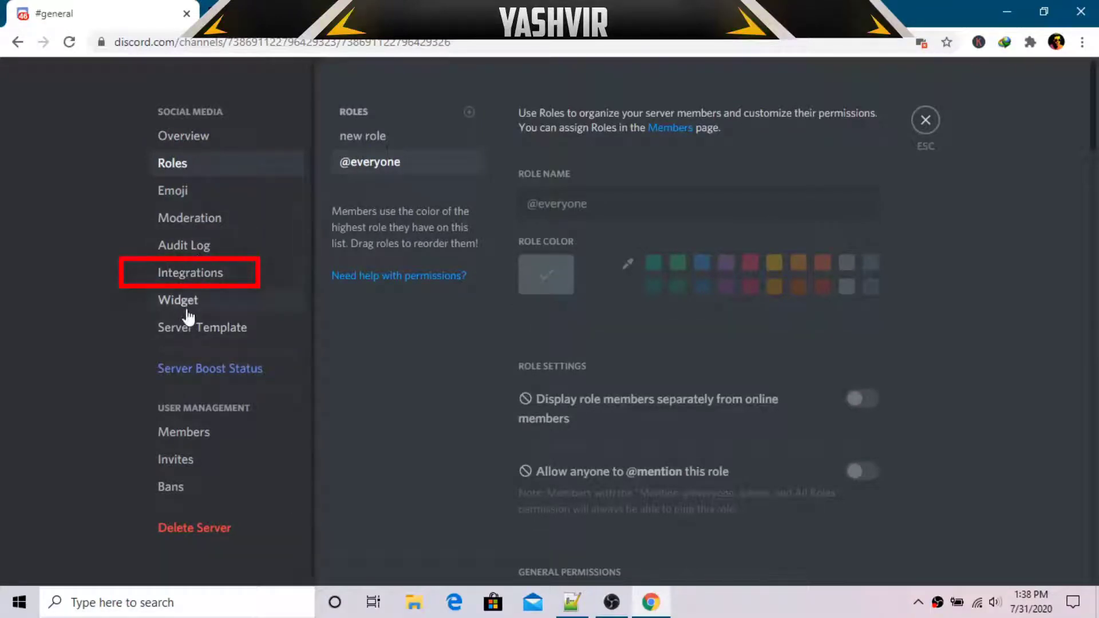
click(194, 276)
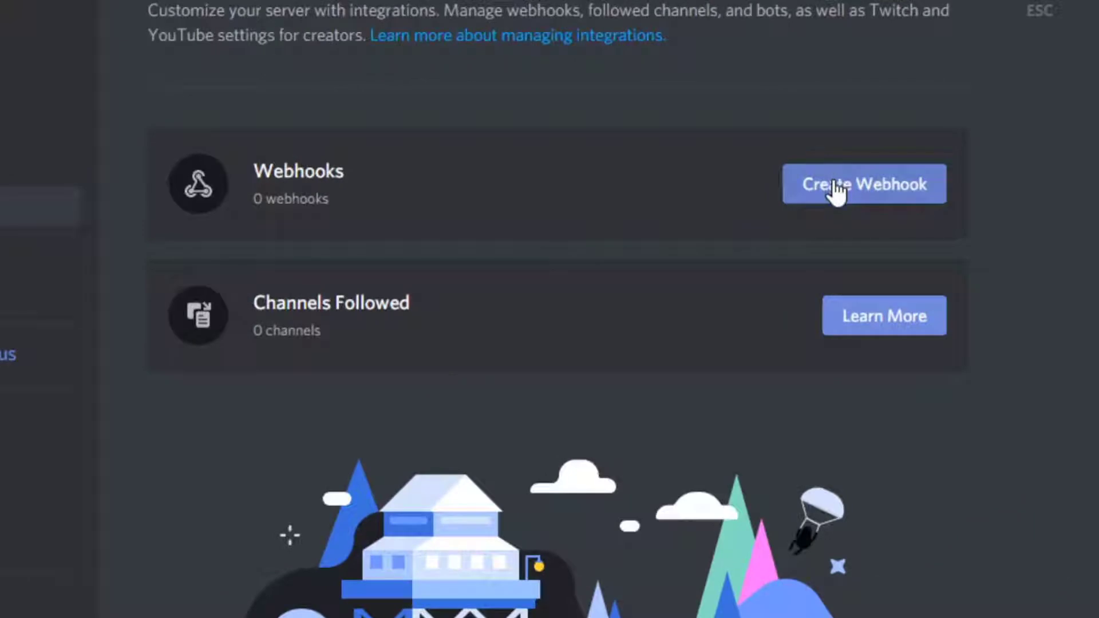
click(835, 189)
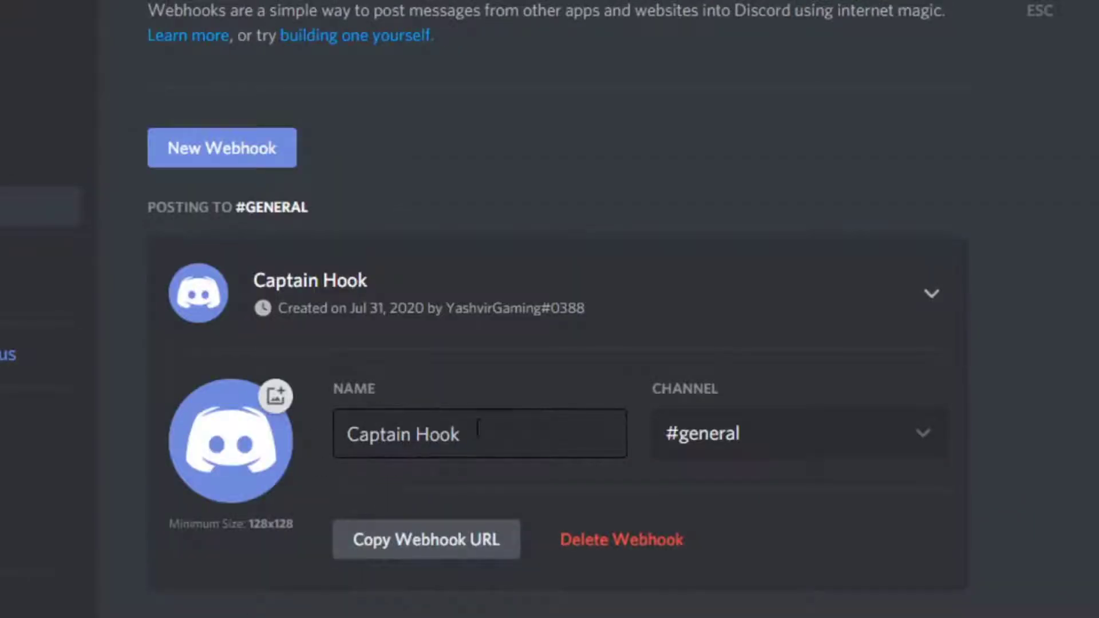
Rename the webhook from Captain Hook to 'Twitter'
drag(477, 428, 304, 442)
text(twi)
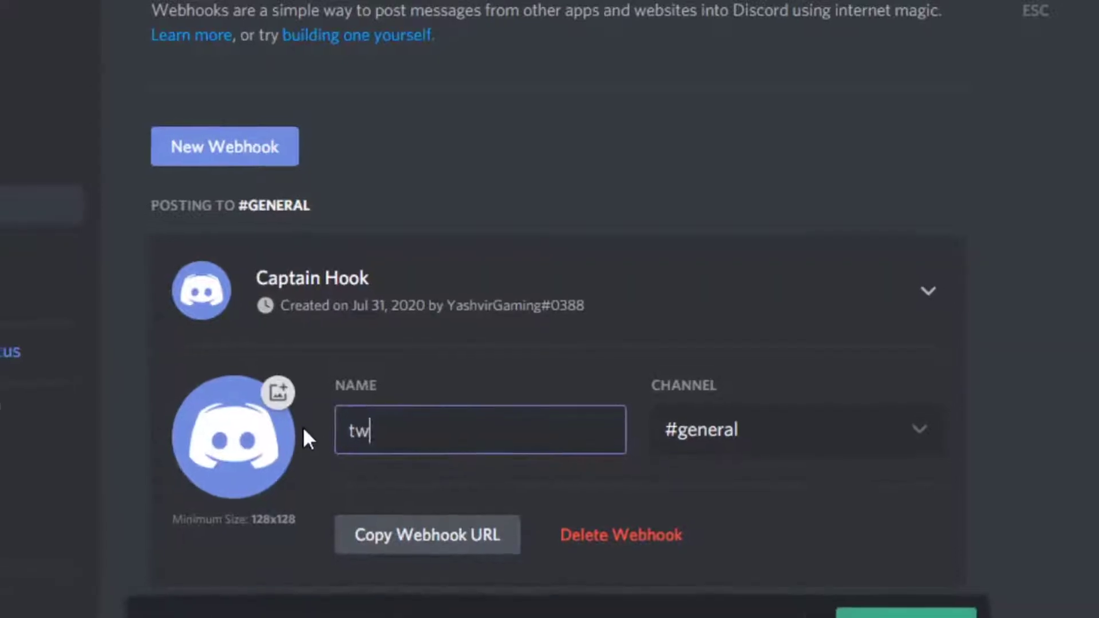
text(tter )
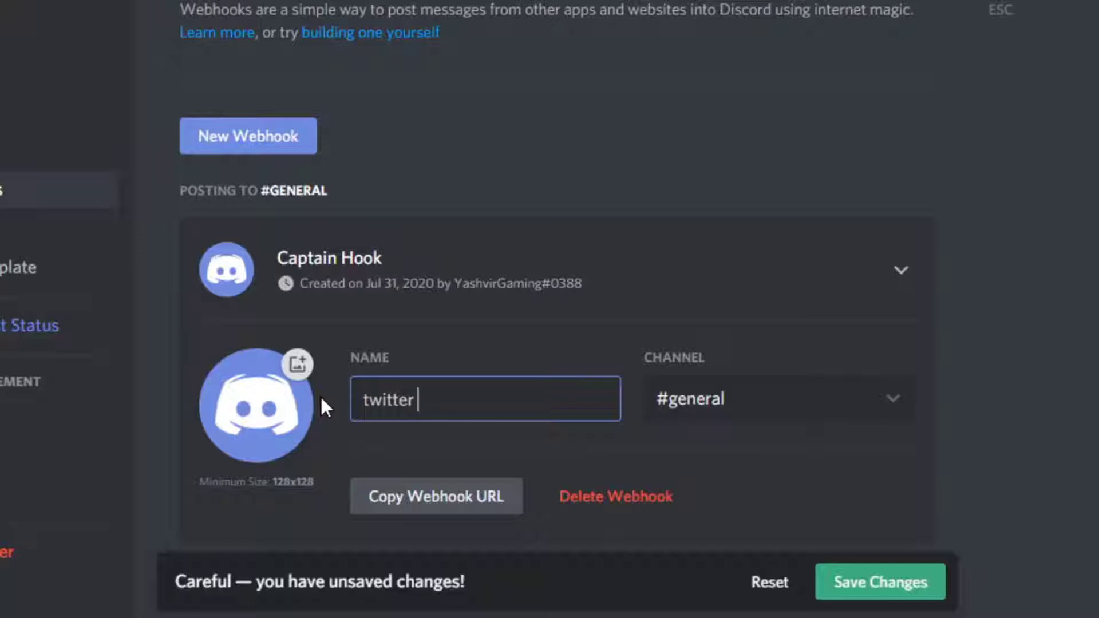
text(BOTY)
key(BackSpace)
key(BackSpace)
key(BackSpace)
key(BackSpace)
key(BackSpace)
key(ctrl+a)
key(BackSpace)
text(Twi)
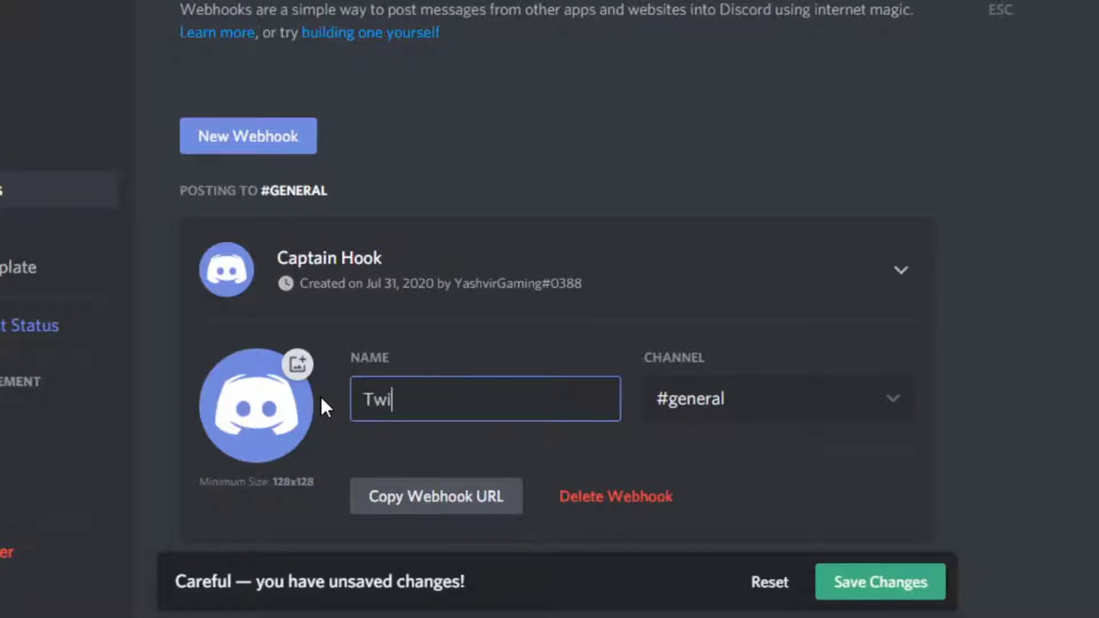
text(tter)
Point the Twitter webhook at #tweets with the Twitter bird avatar, then copy its URL
click(801, 400)
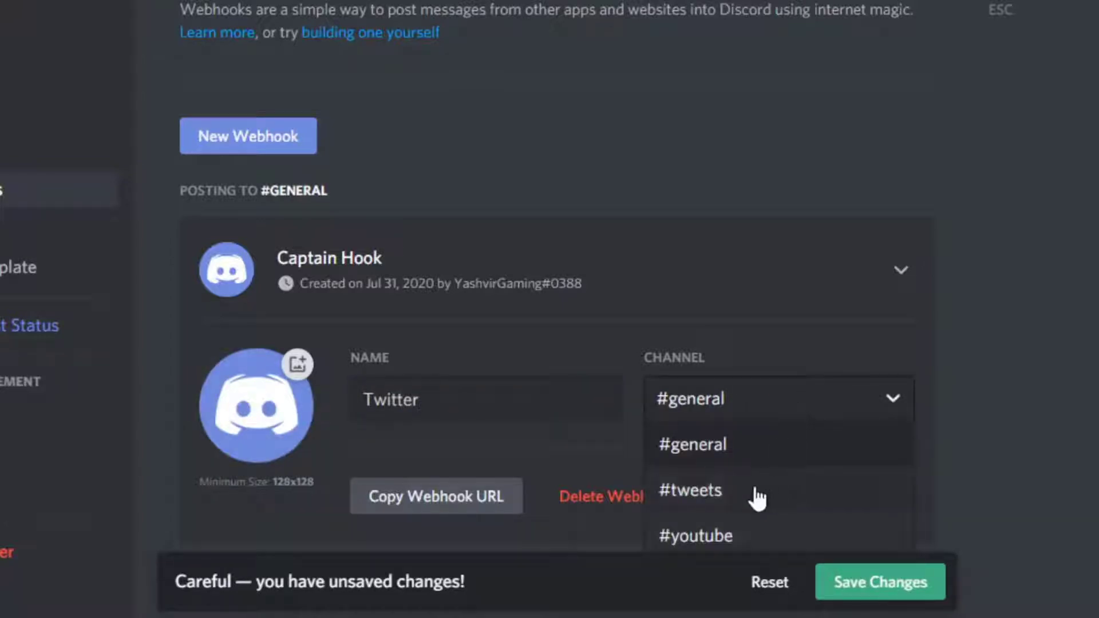
click(737, 496)
click(216, 412)
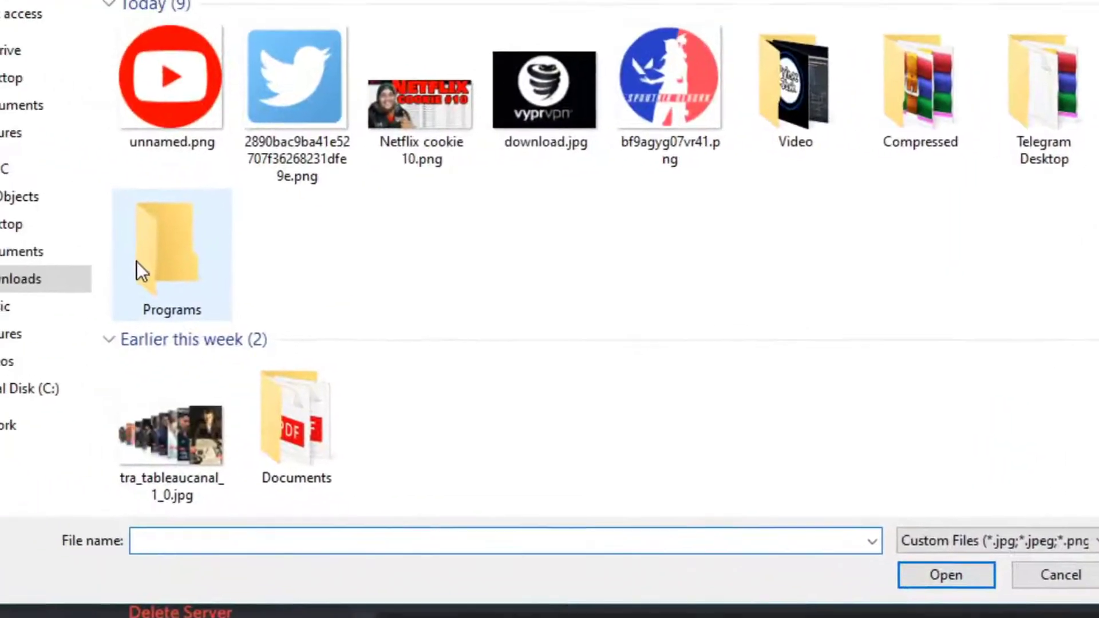
double_click(322, 135)
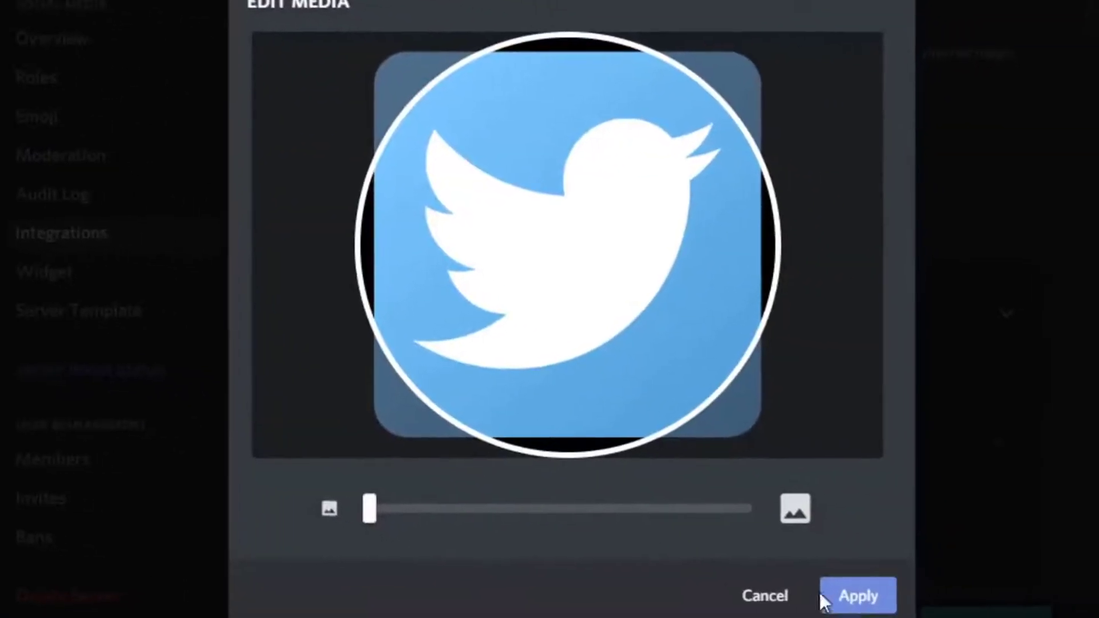
click(993, 599)
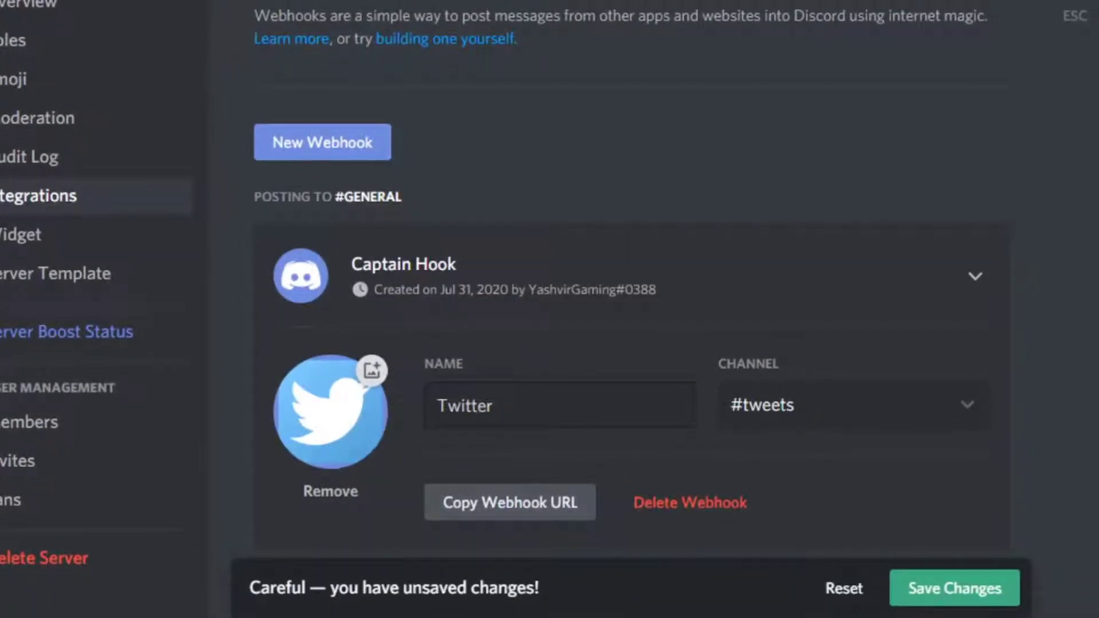
scroll(510, 492, down, 1)
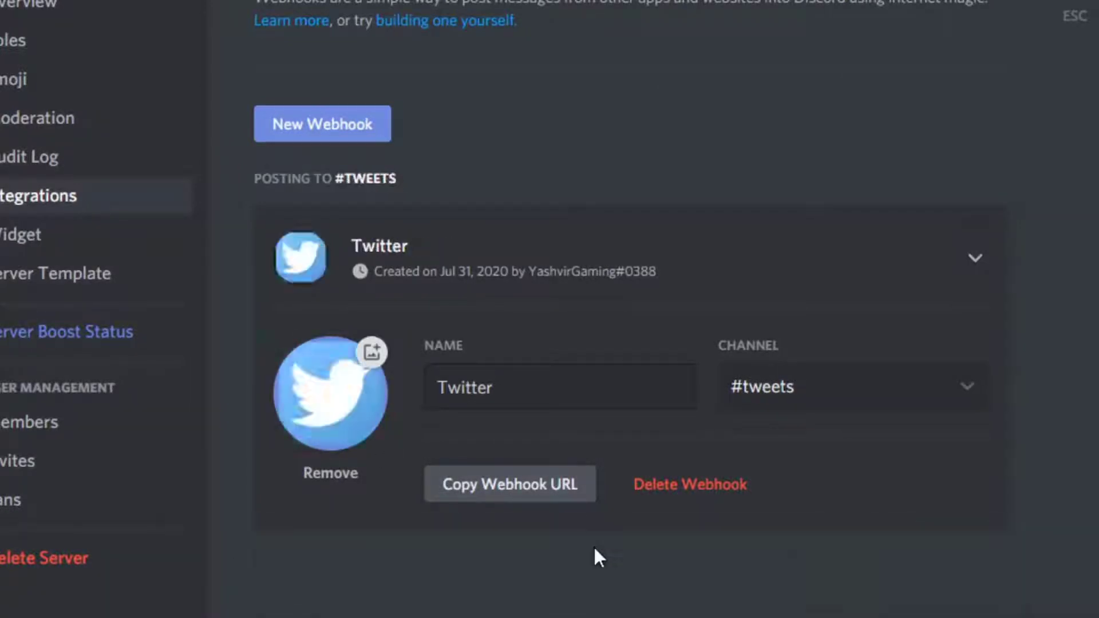
click(515, 498)
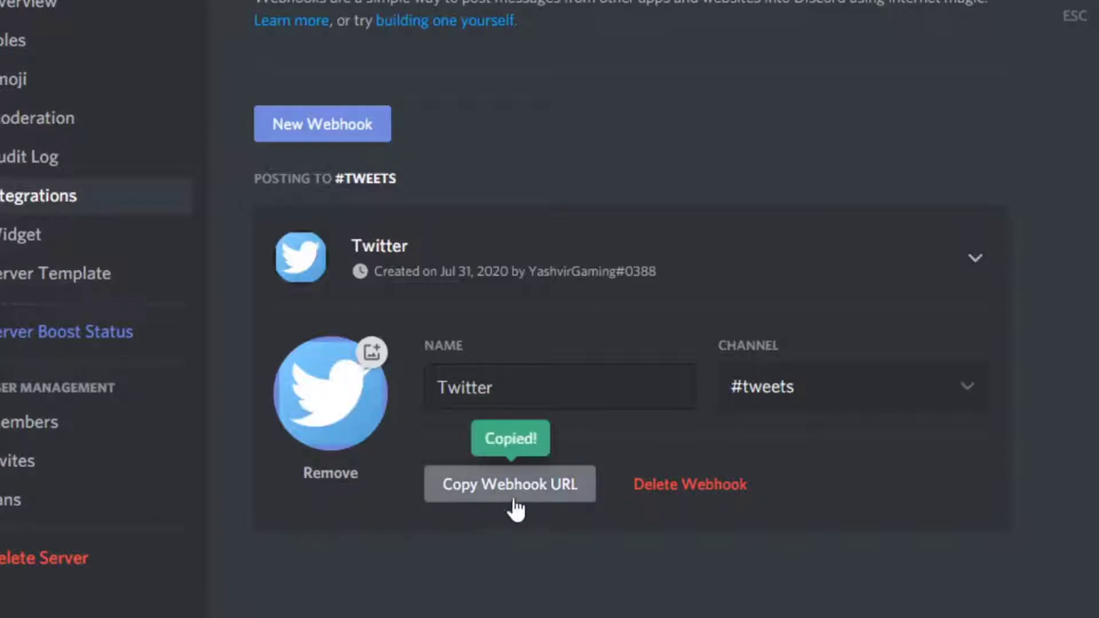